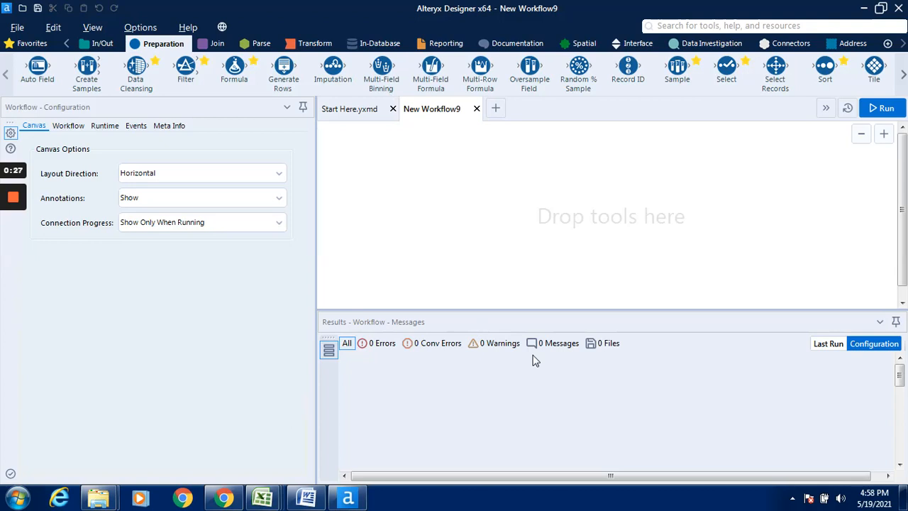
# Add an Input Data tool connected to Sheet1 of Coffee chain sales.xlsx and run the workflow.
pyautogui.click(100, 43)
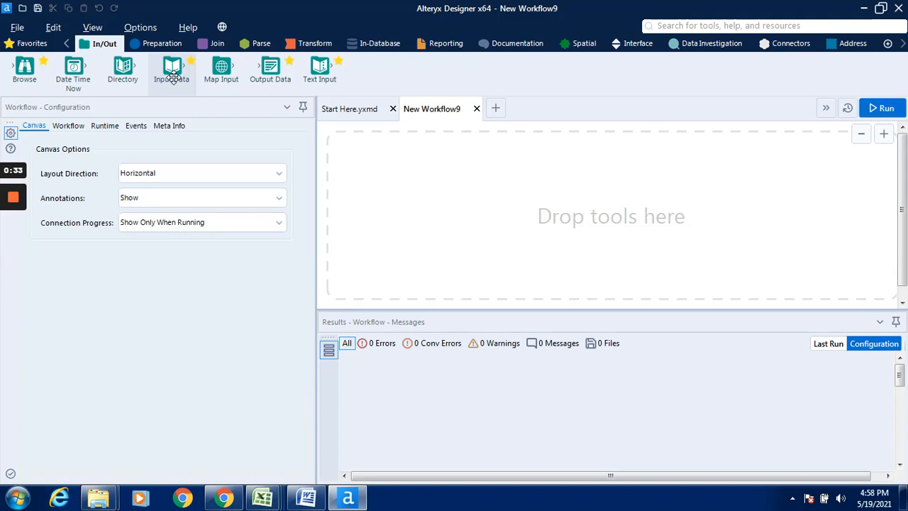
pyautogui.moveTo(172, 76); pyautogui.dragTo(402, 170)
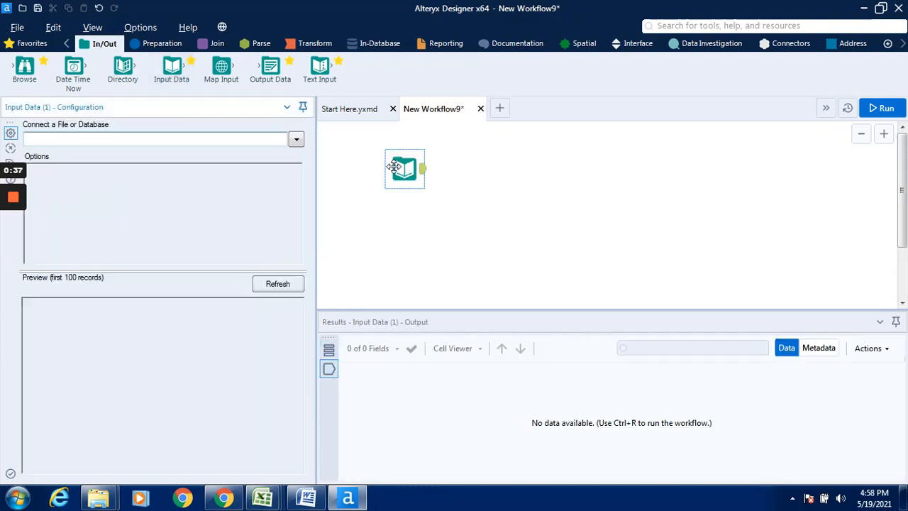
pyautogui.click(297, 140)
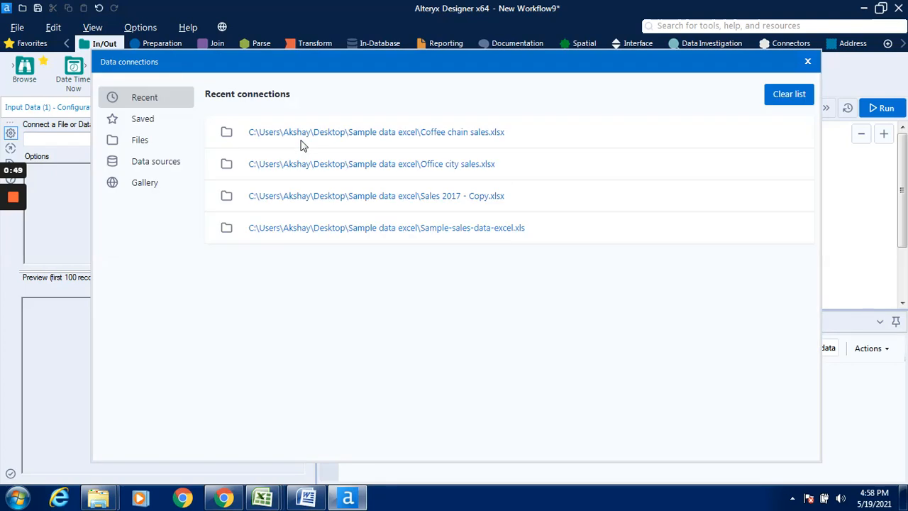
pyautogui.click(458, 133)
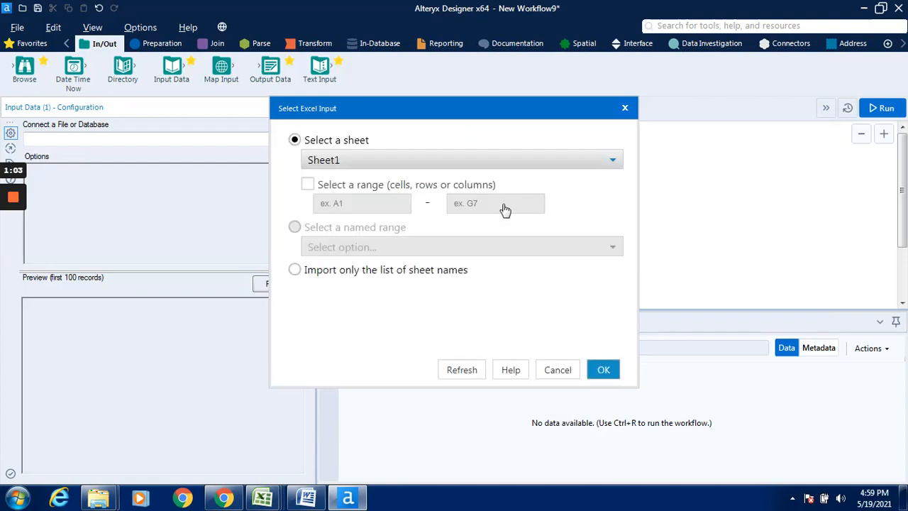
pyautogui.click(613, 164)
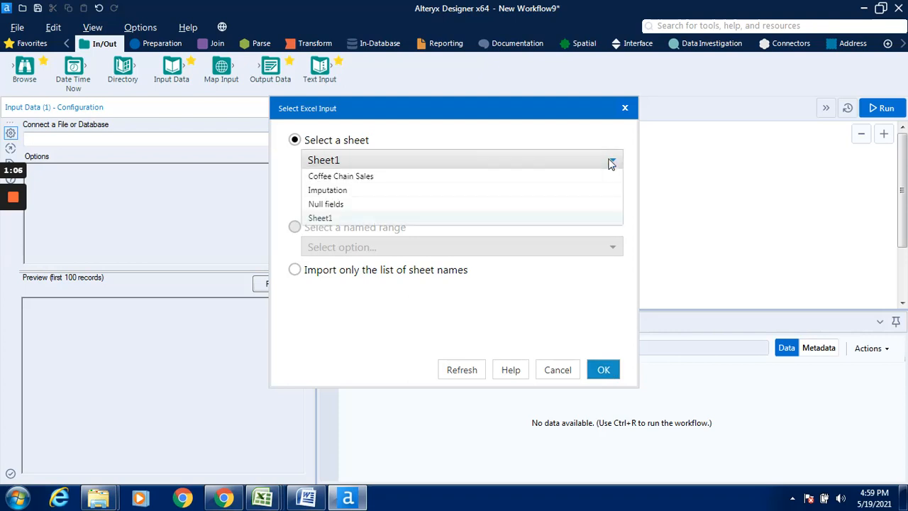
pyautogui.click(443, 221)
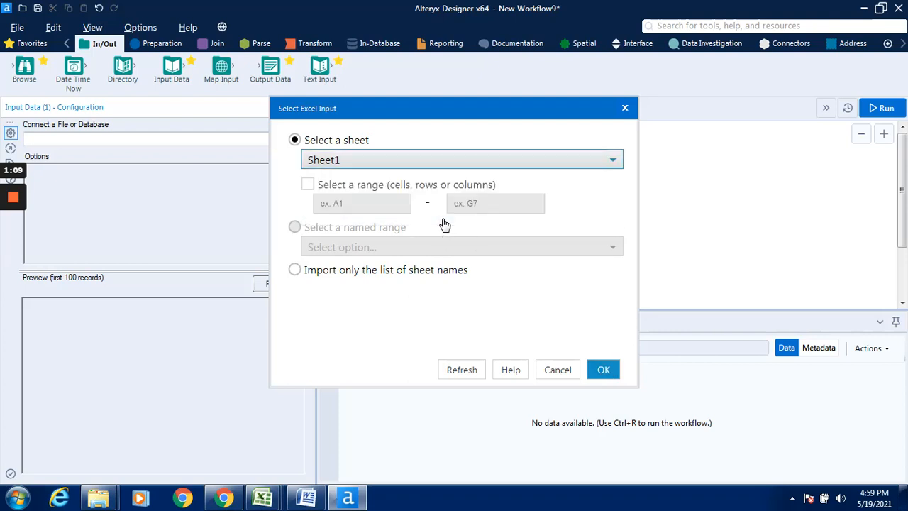
pyautogui.click(604, 369)
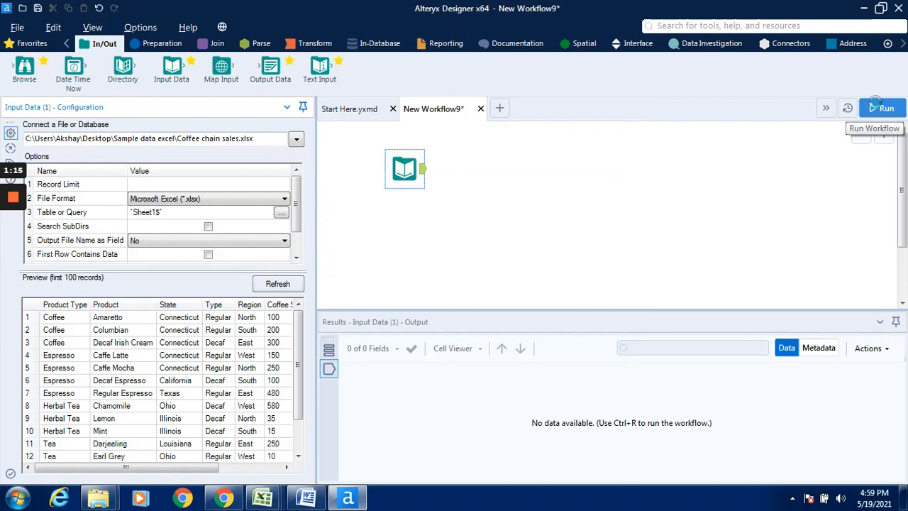
pyautogui.click(875, 105)
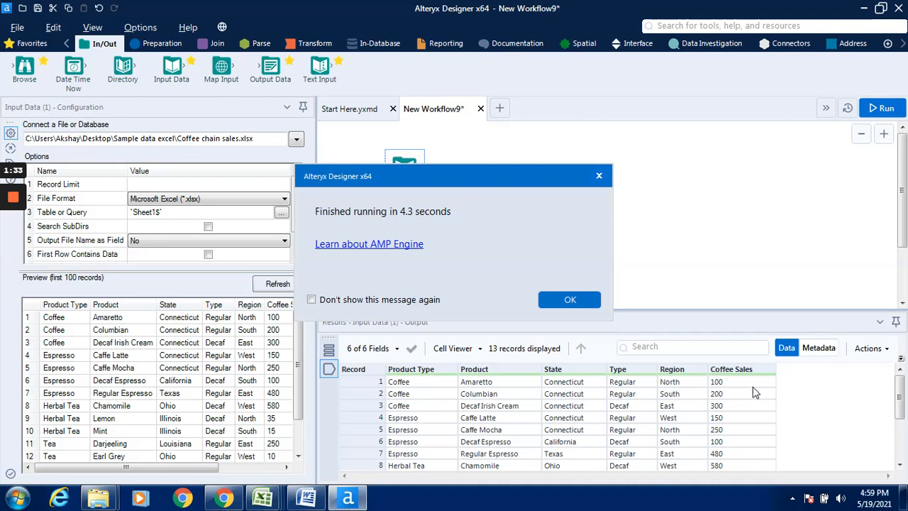
pyautogui.click(586, 305)
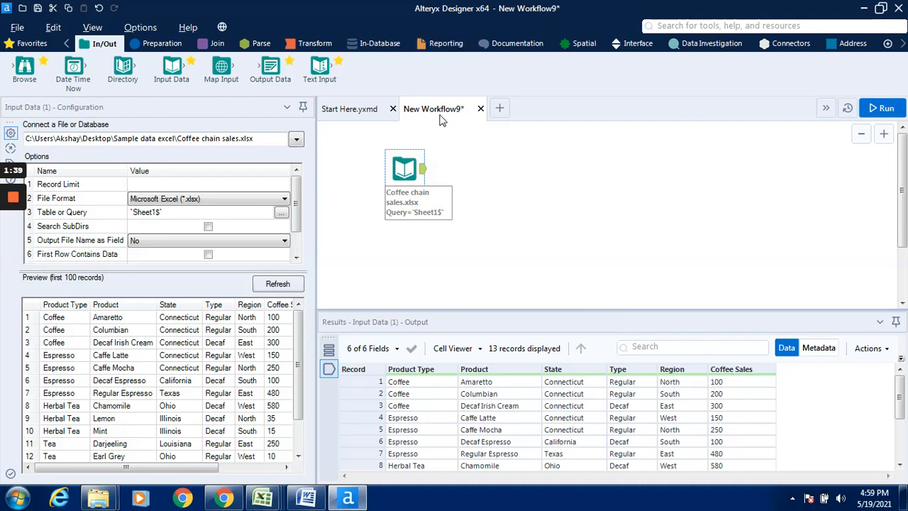
# Connect a Multi-Field Binning tool after the input, select Coffee Sales for Equal Records binning, and run the workflow.
pyautogui.click(160, 45)
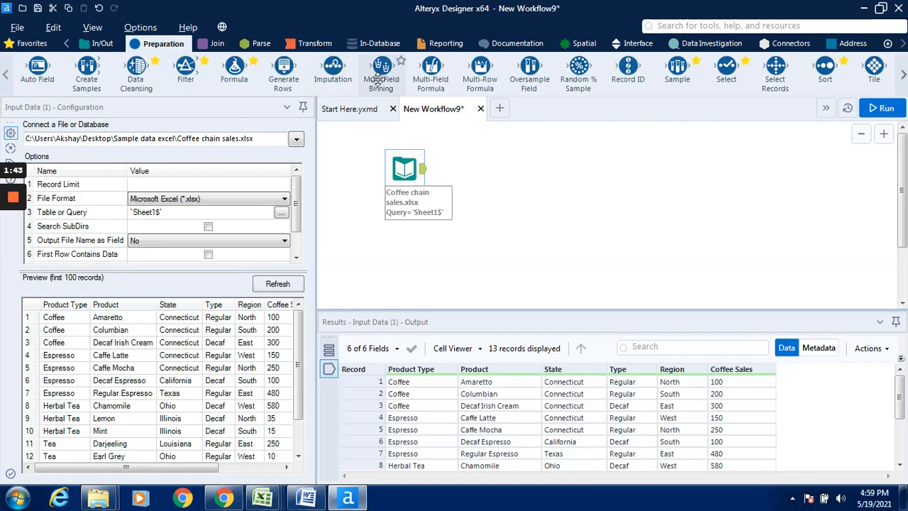
pyautogui.moveTo(378, 80); pyautogui.dragTo(483, 166)
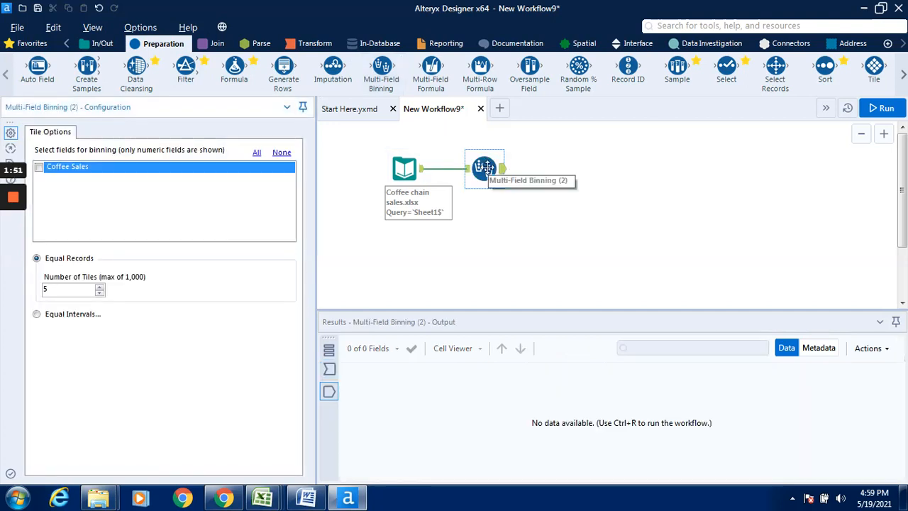
pyautogui.click(40, 168)
pyautogui.click(886, 108)
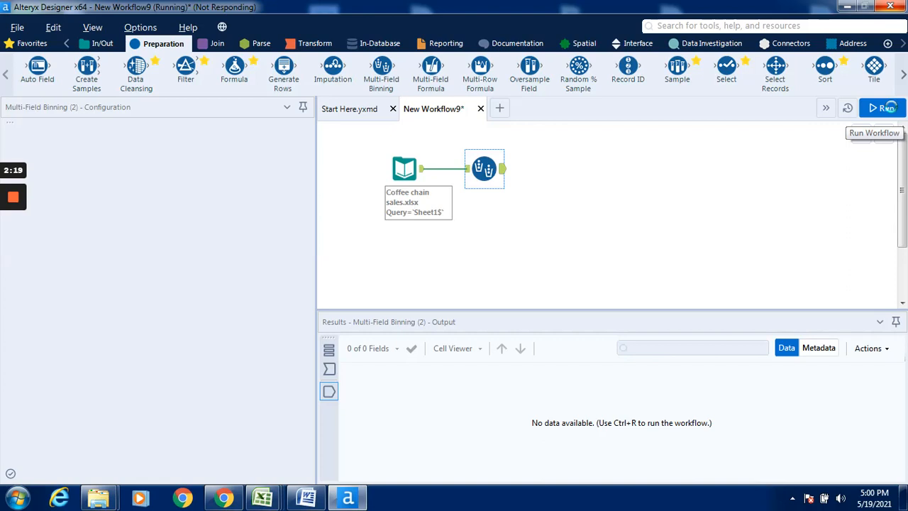
pyautogui.click(883, 108)
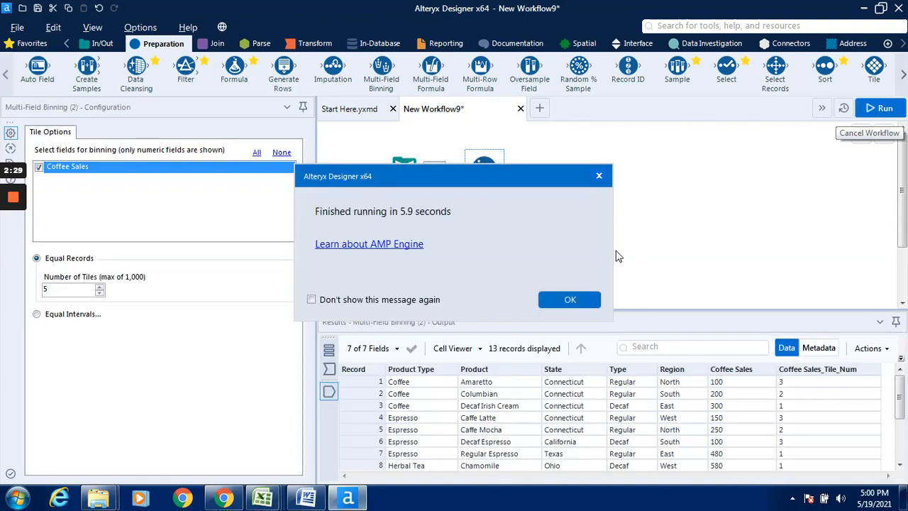
pyautogui.click(571, 300)
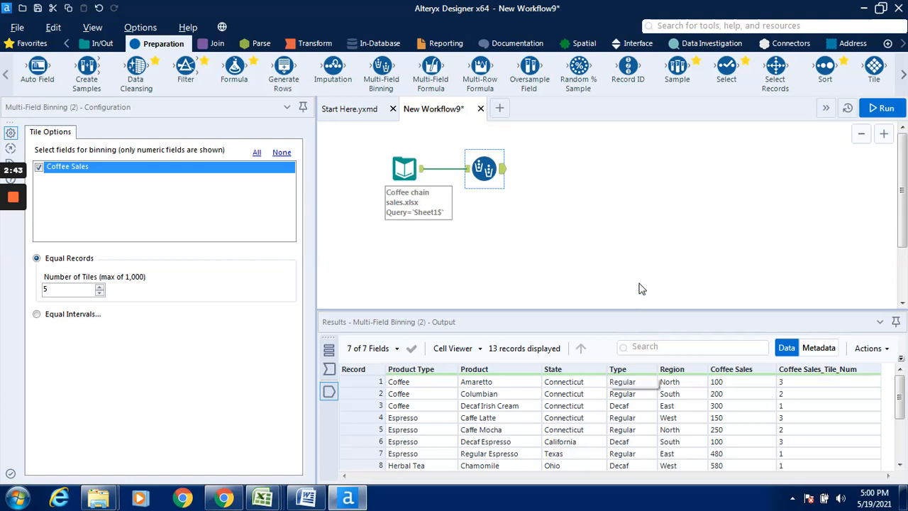
# Examine the Coffee Sales values in the binning tool's input and compare them with the tile numbers in its output.
pyautogui.click(471, 175)
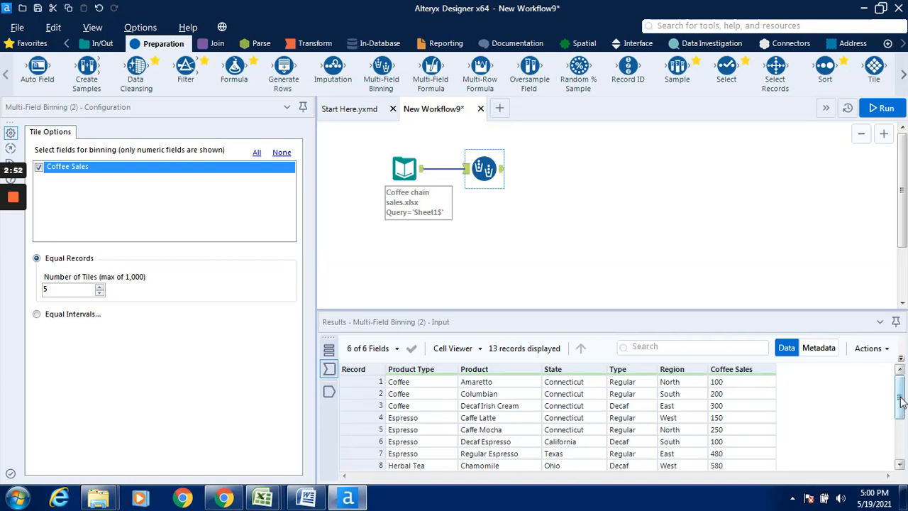
pyautogui.click(748, 387)
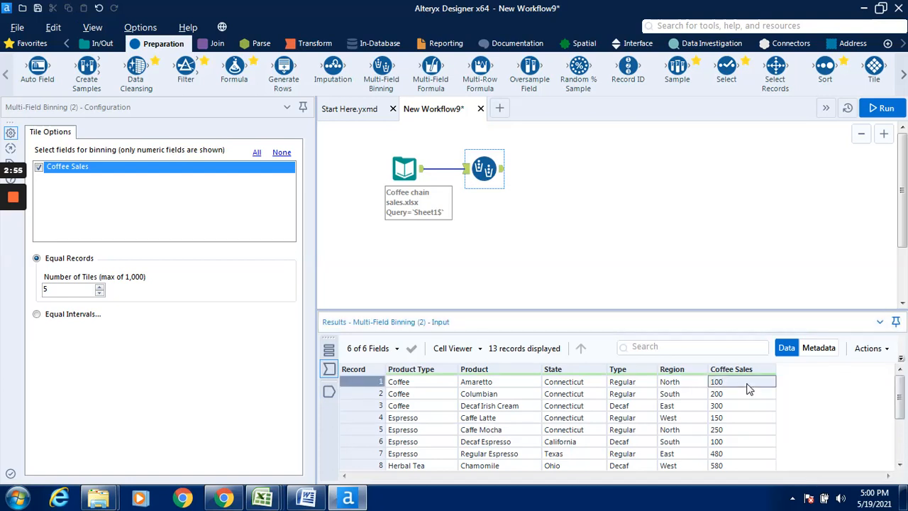
pyautogui.press('Down')
pyautogui.press('Down')
pyautogui.press('Down')
pyautogui.press('Down')
pyautogui.press('Down')
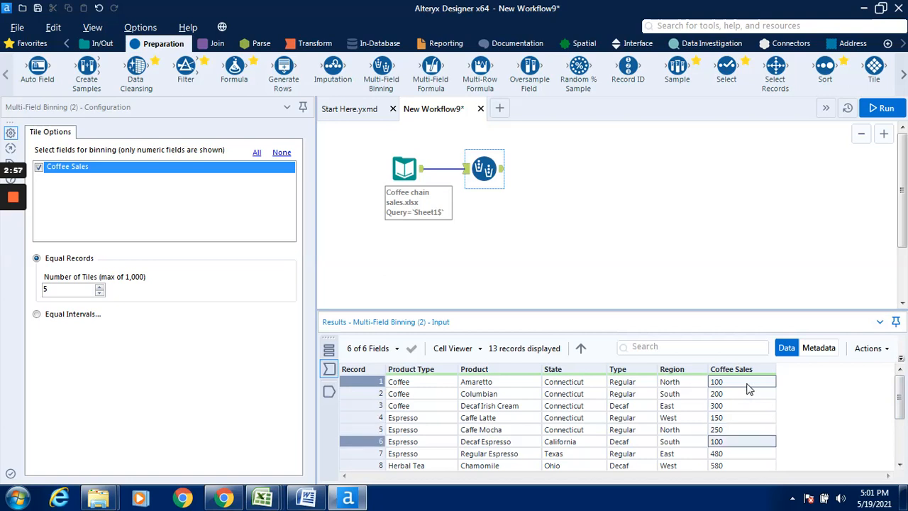
pyautogui.press('Down')
pyautogui.press('Down')
pyautogui.press('Down')
pyautogui.press('Down')
pyautogui.press('Down')
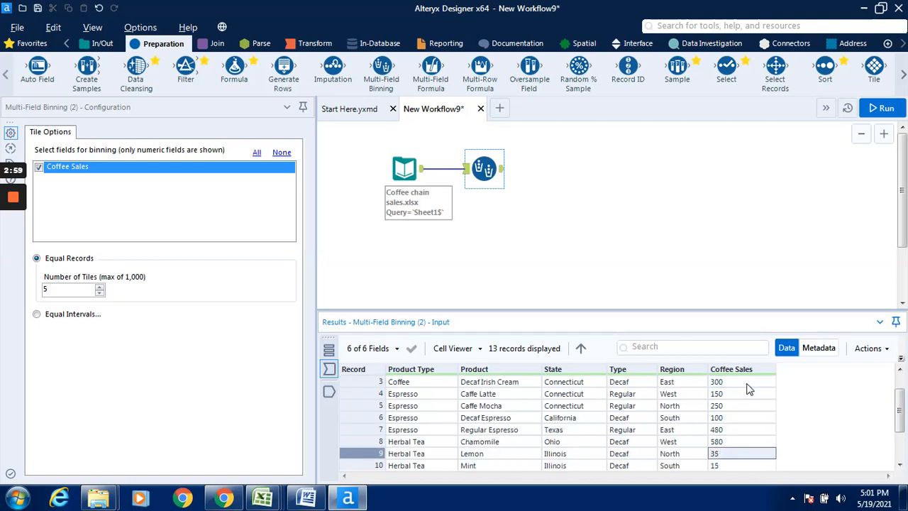
pyautogui.press('Down')
pyautogui.press('Down')
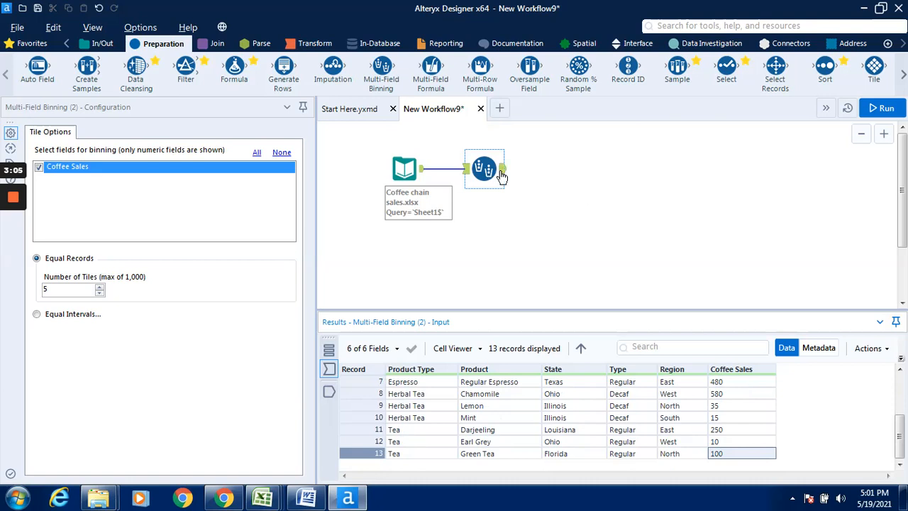
pyautogui.click(503, 174)
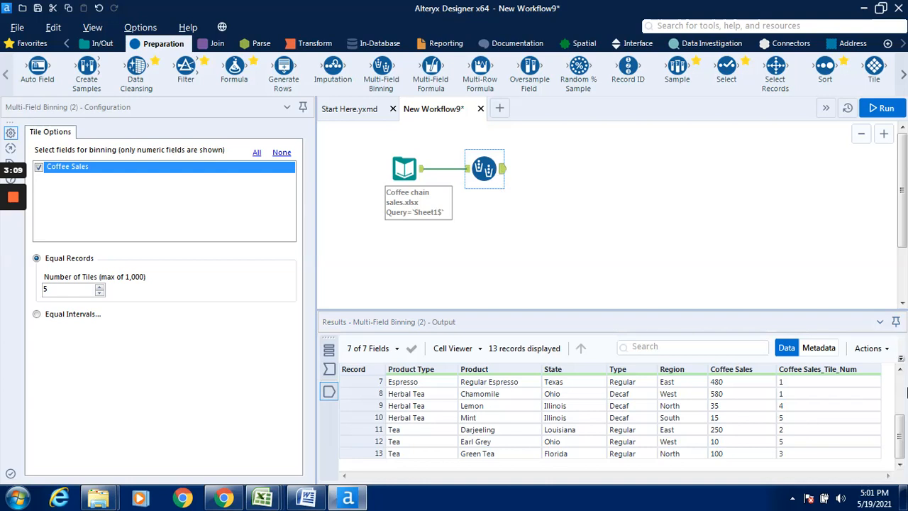
pyautogui.scroll(2, 901, 393)
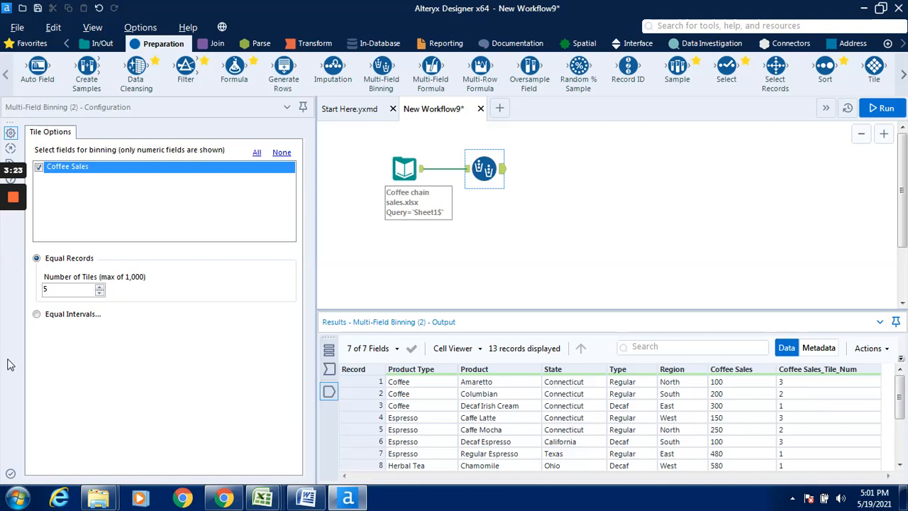
# Switch the binning method to Equal Intervals and rerun the workflow.
pyautogui.click(37, 315)
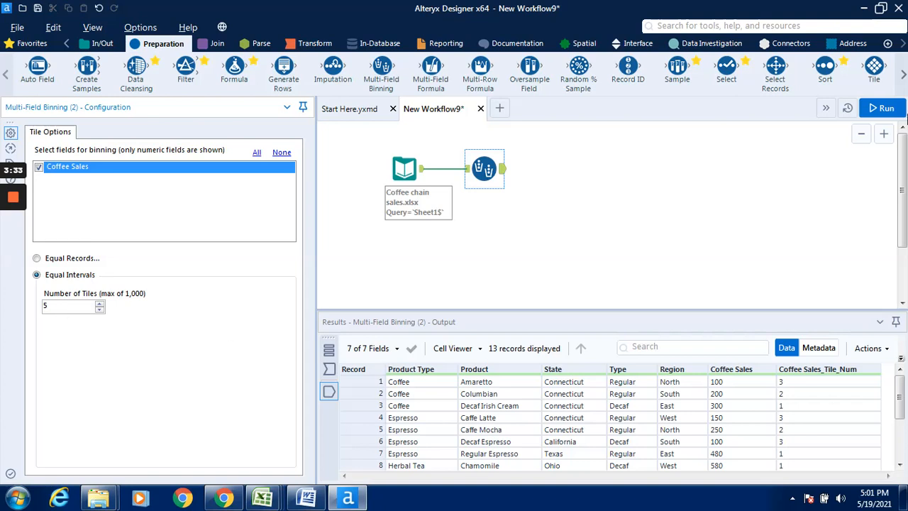
pyautogui.click(884, 110)
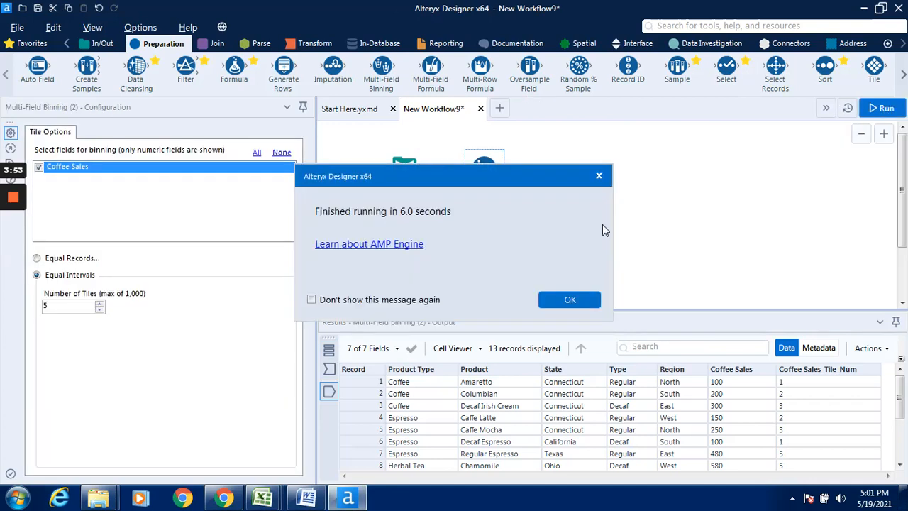
pyautogui.click(589, 297)
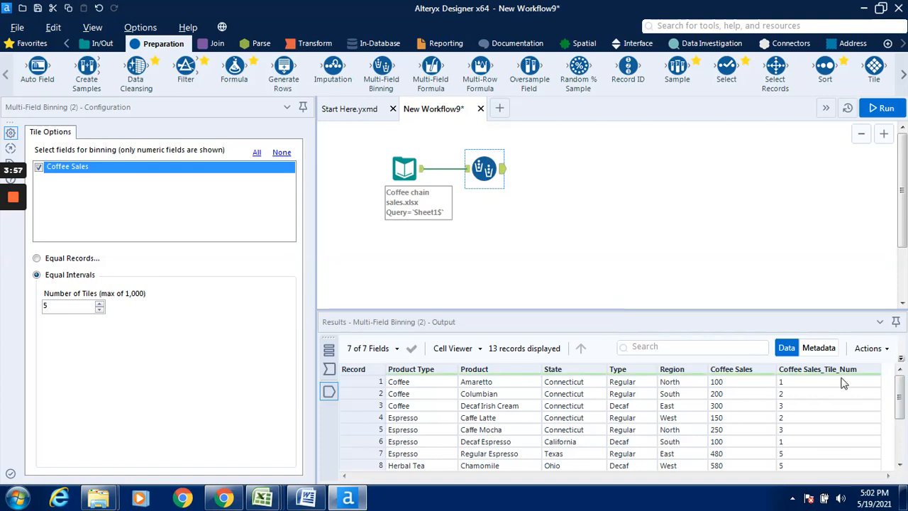
# Review the Coffee Sales_Tile_Num values assigned to the records by equal-interval binning.
pyautogui.click(843, 381)
pyautogui.press('Down')
pyautogui.press('Down')
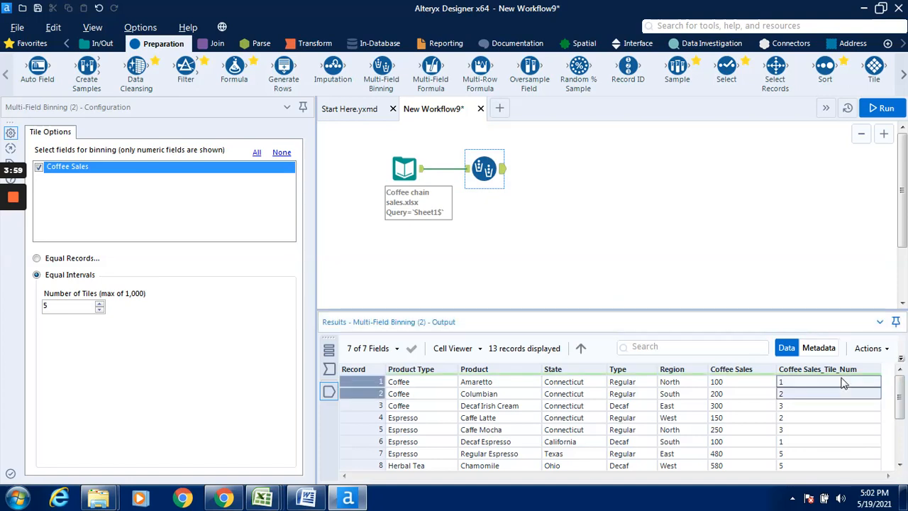
pyautogui.press('Down')
pyautogui.press('Down')
pyautogui.press('Down')
pyautogui.press('Down')
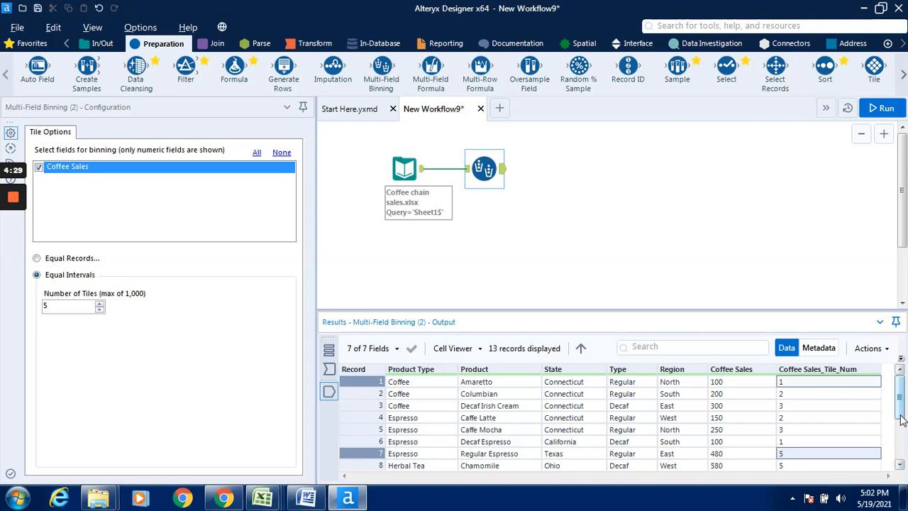
pyautogui.moveTo(901, 419); pyautogui.dragTo(902, 463)
pyautogui.scroll(2, 901, 463)
# Set the binning method back to Equal Records, rerun the workflow, and display the Multi-Field Binning output.
pyautogui.click(38, 259)
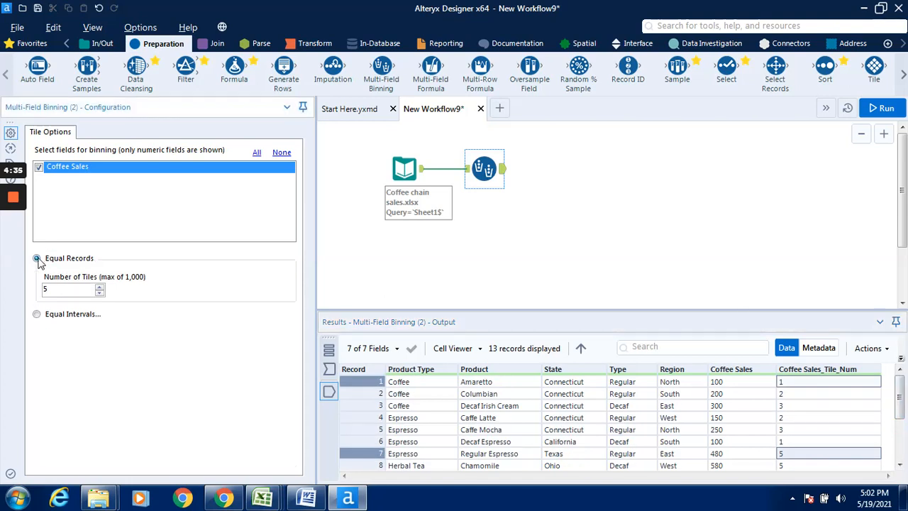
pyautogui.click(878, 107)
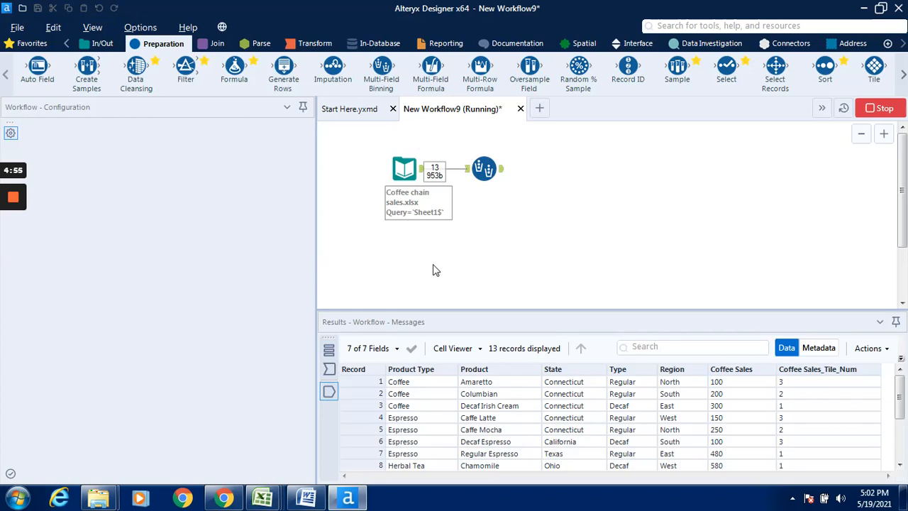
pyautogui.click(483, 168)
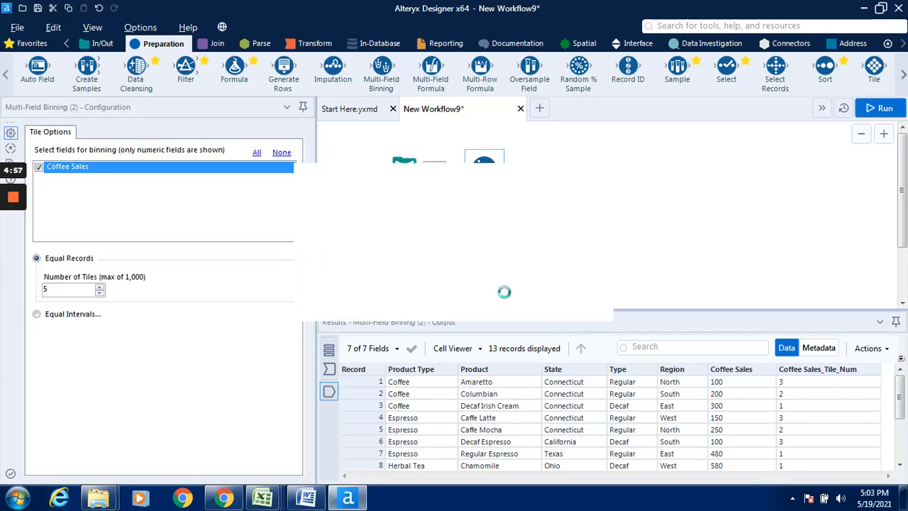
pyautogui.click(560, 303)
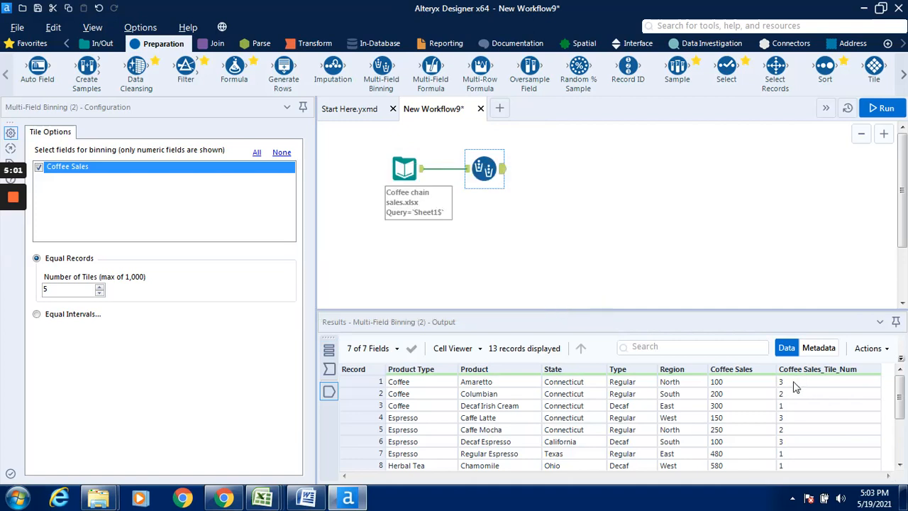
pyautogui.moveTo(15, 206)
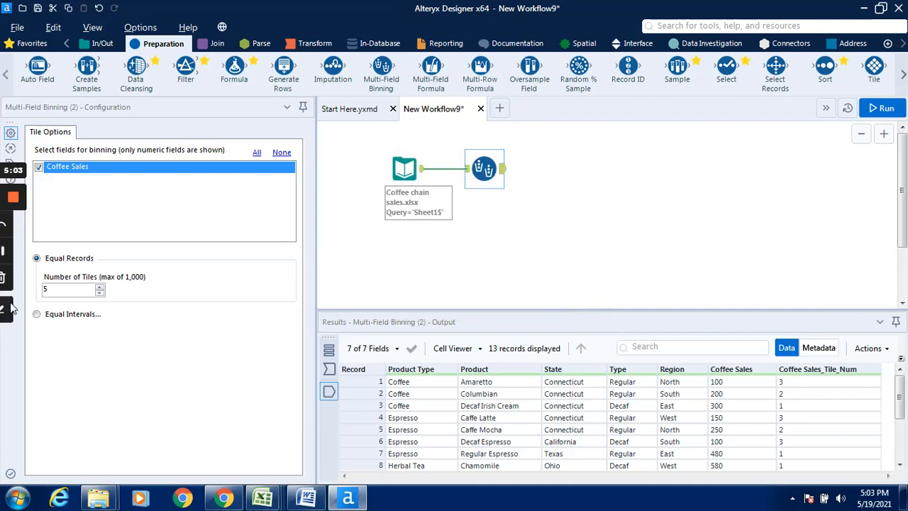